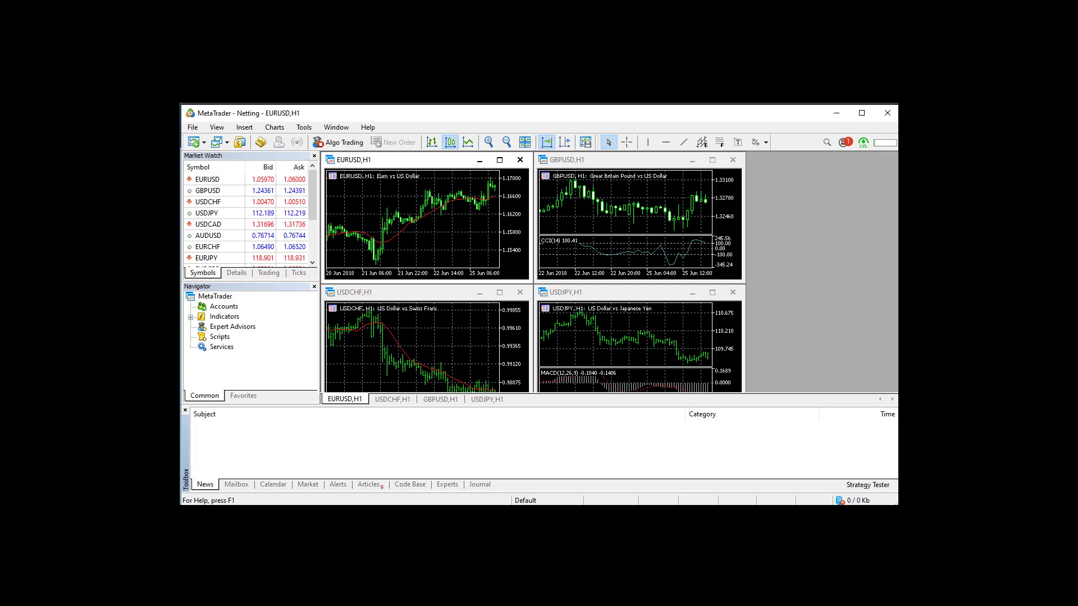
Start a new account from Navigator Accounts, choosing broker MetaQuotes Software Corp. via a 'metaquotes' search
right_click(228, 307)
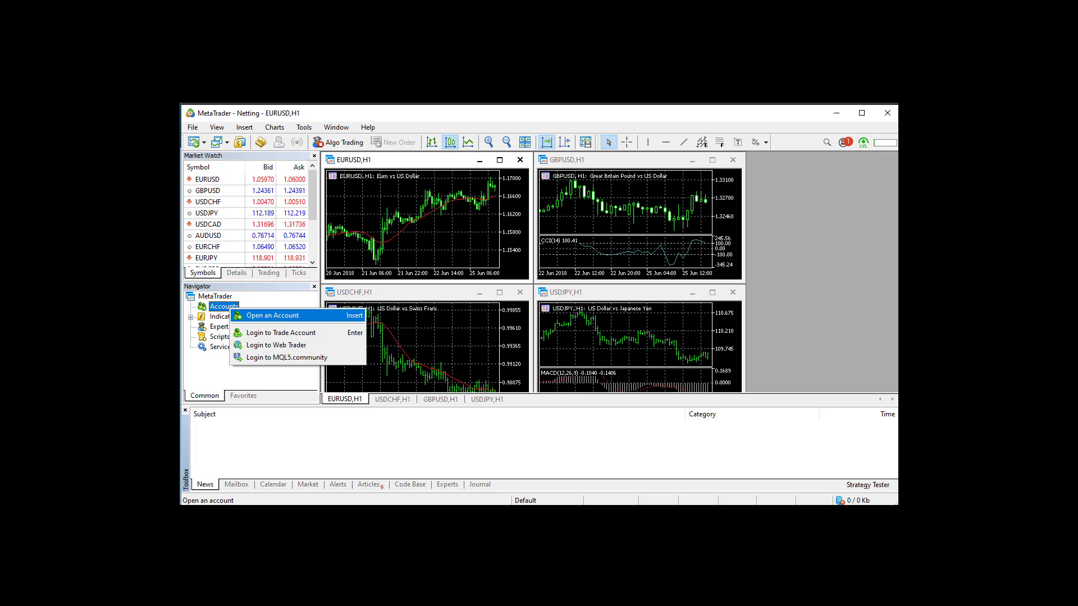
click(272, 315)
key(shift+Tab)
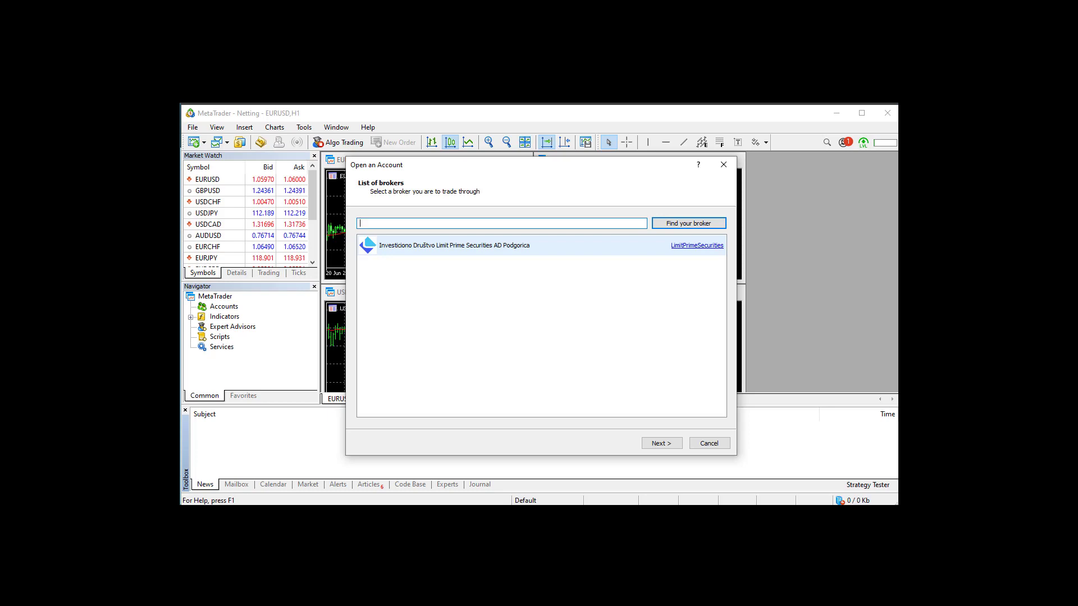
text(metaqu)
text(ote)
key(Return)
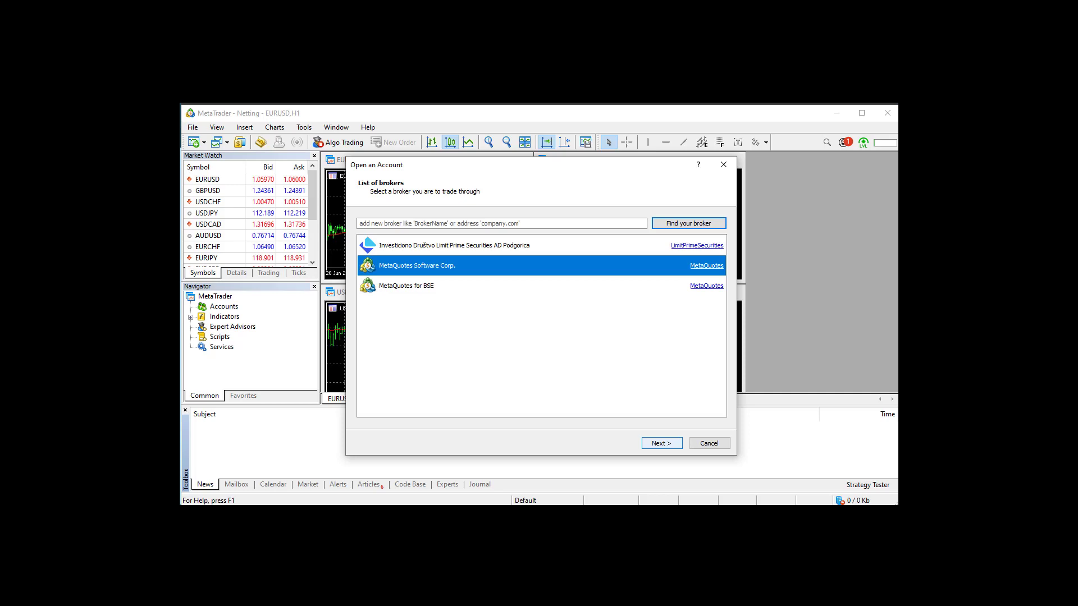
key(Return)
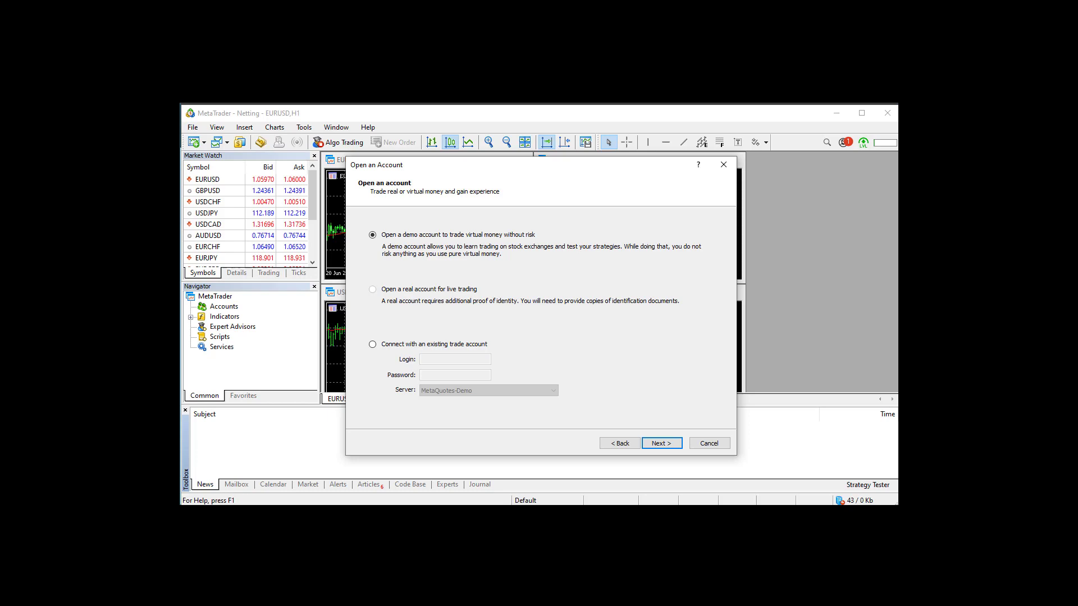
Choose the demo account, enter the email address, and accept the terms and conditions
key(Return)
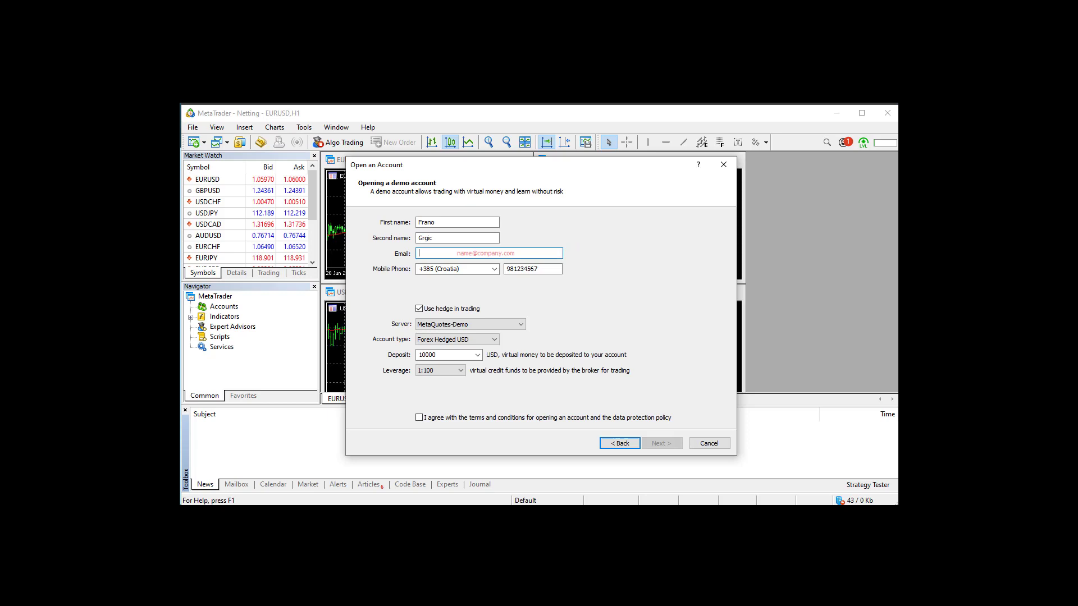
text(test)
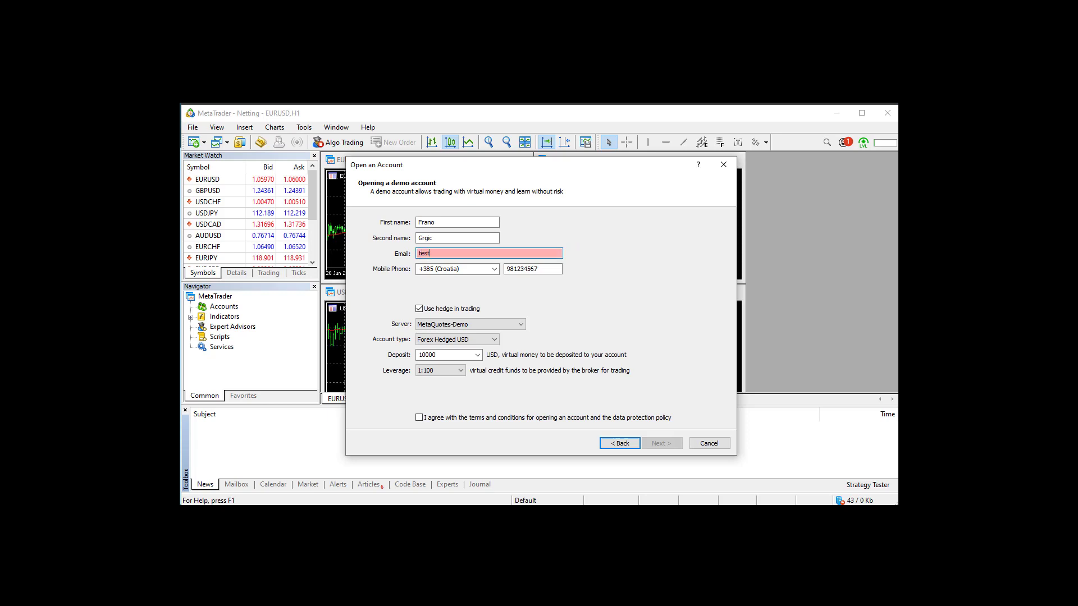
text(@gmail.)
text(com)
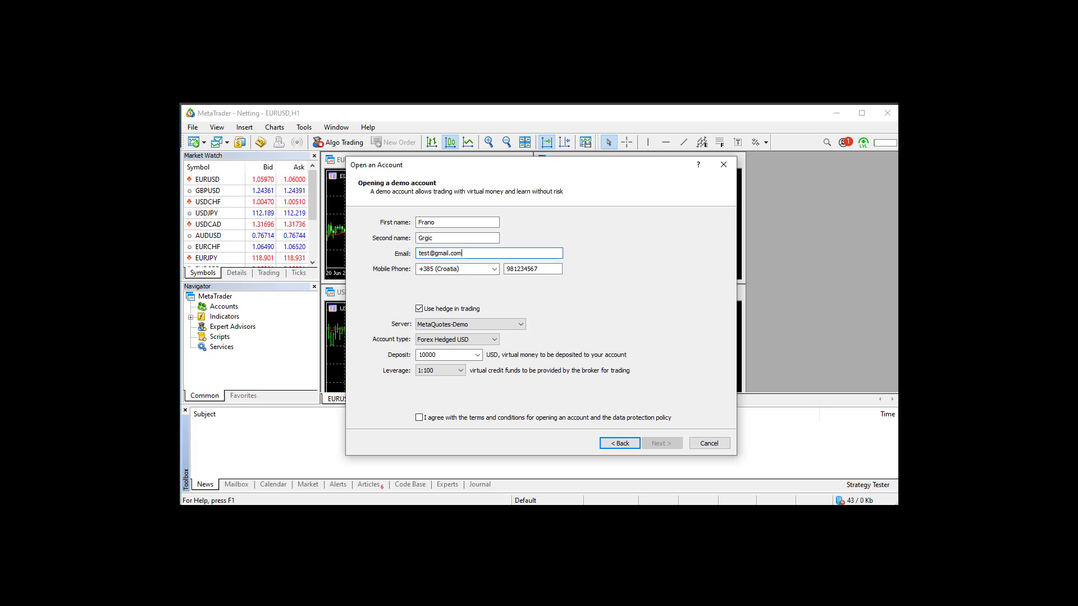
key(Tab)
key(Tab)
click(418, 418)
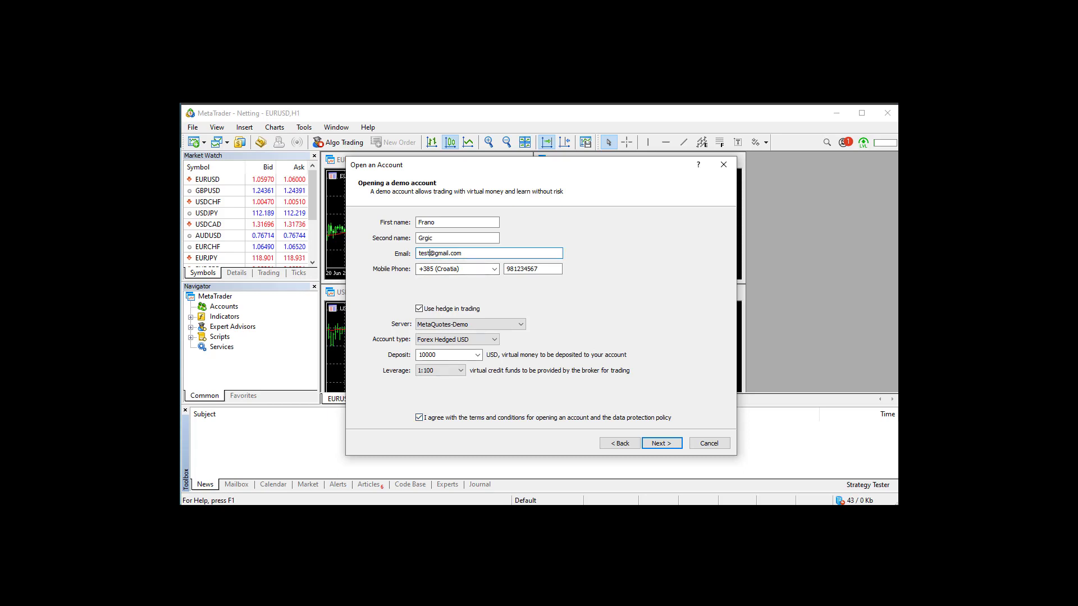
Register the MetaQuotes-Demo account to get its login, trading and investor passwords
key(Return)
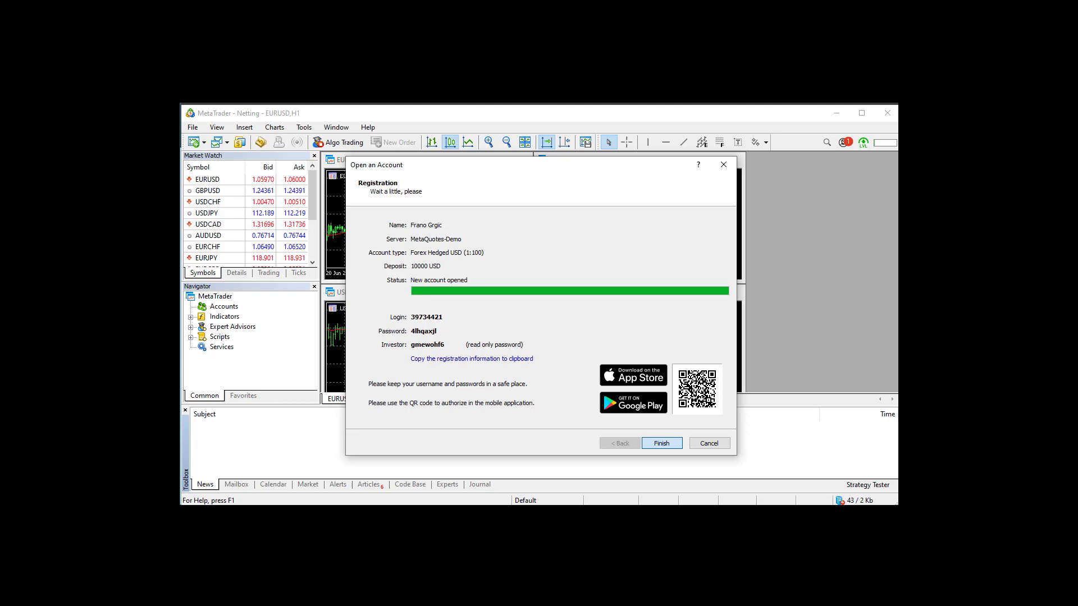
Finish the wizard to log into the new MetaQuotes-Demo hedge account
click(662, 443)
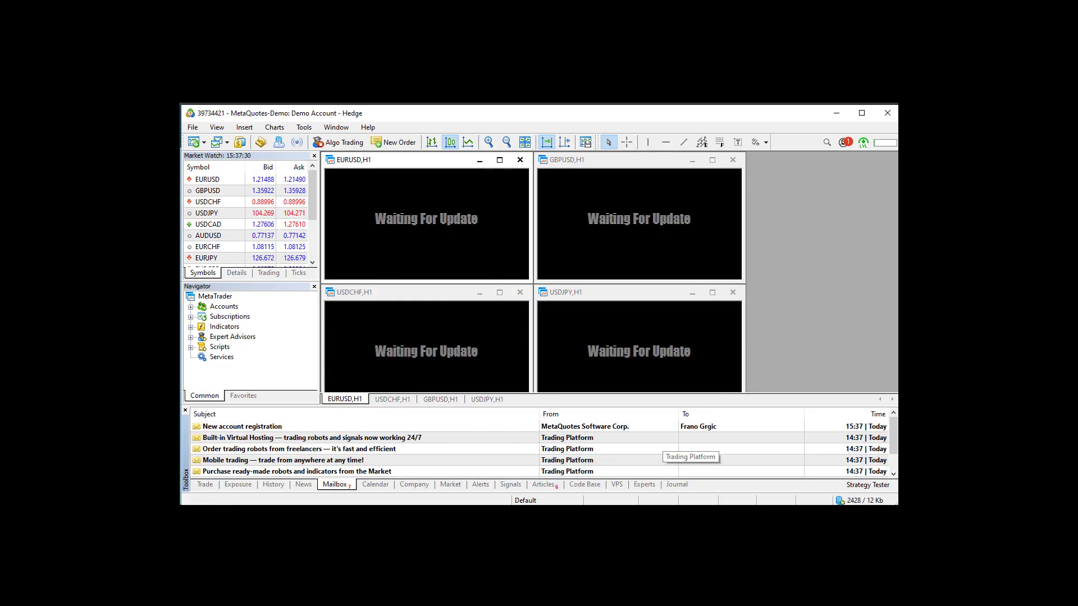